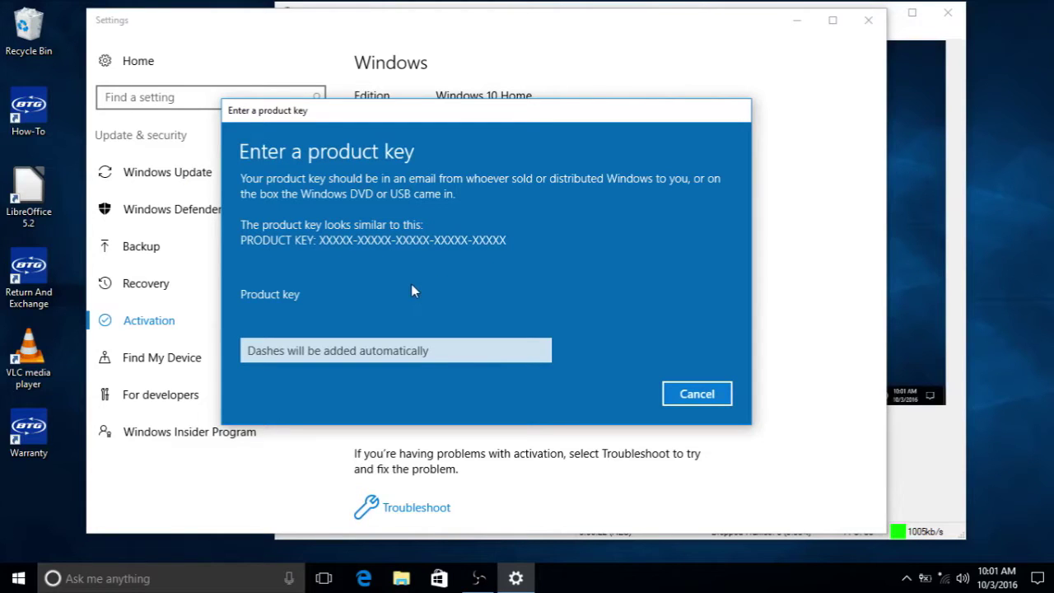
Place the cursor in the Product key text box
left_click(300, 350)
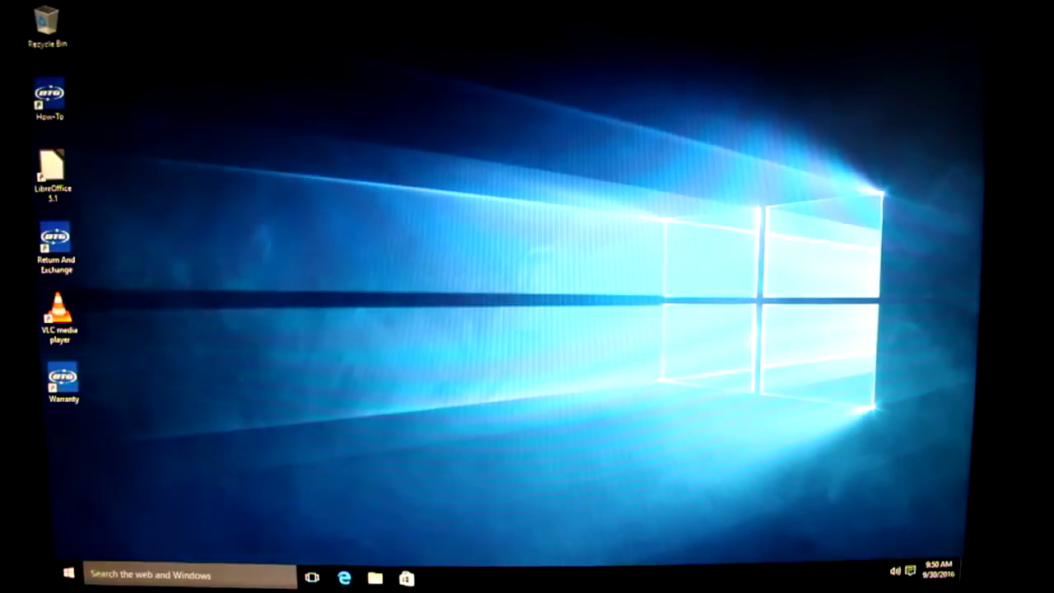
Search Start for activation, show the Activation page, and open the Change product key dialog
left_click(18, 579)
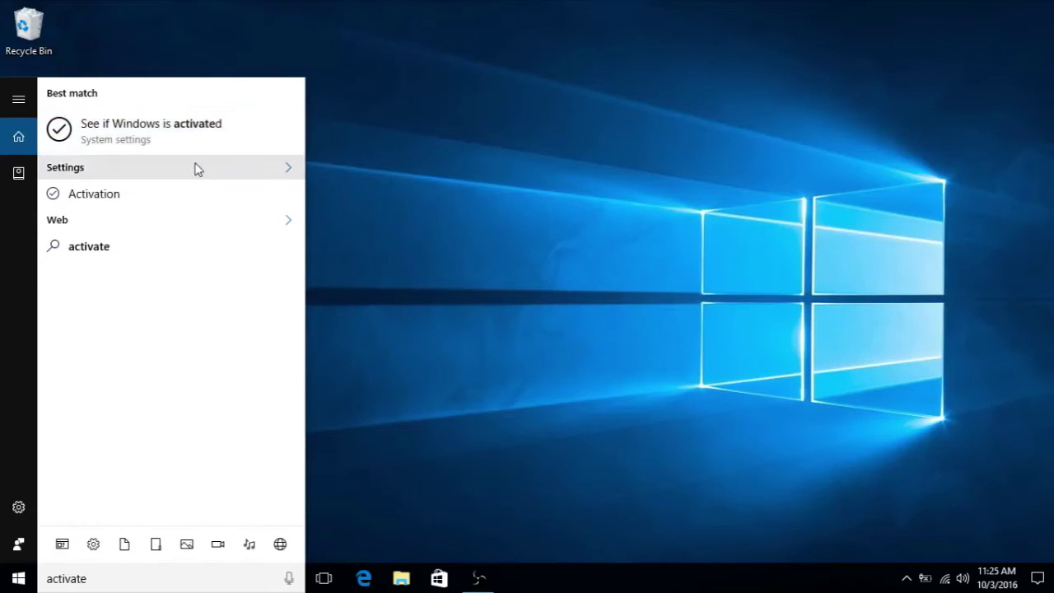
left_click(560, 183)
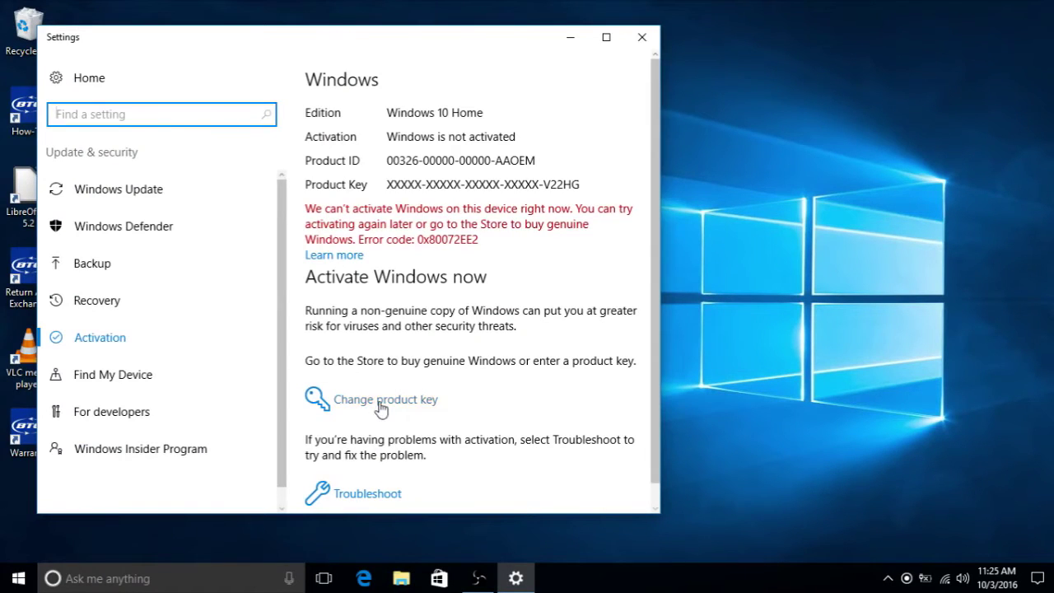
left_click(412, 401)
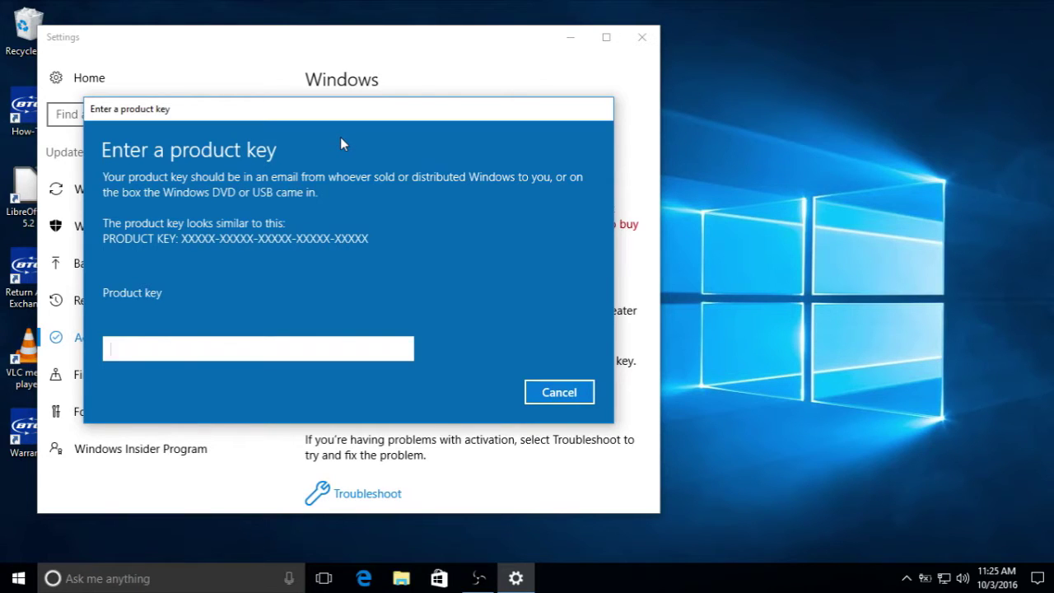
Paste the product key into the Product key box
key("ctrl+v")
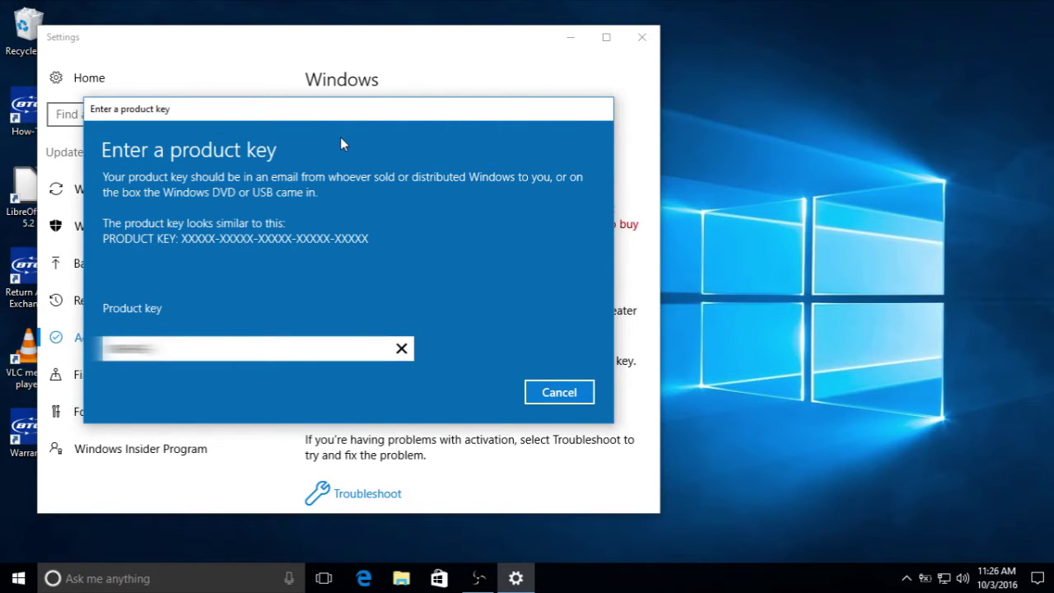
type("XXXXXXXX")
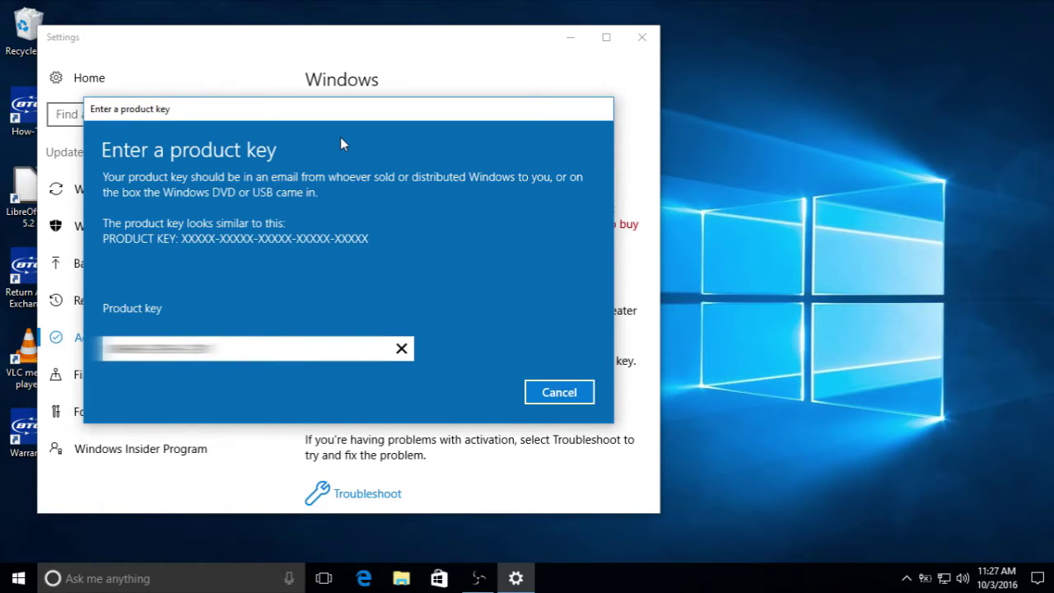
type("XXXXXXXX")
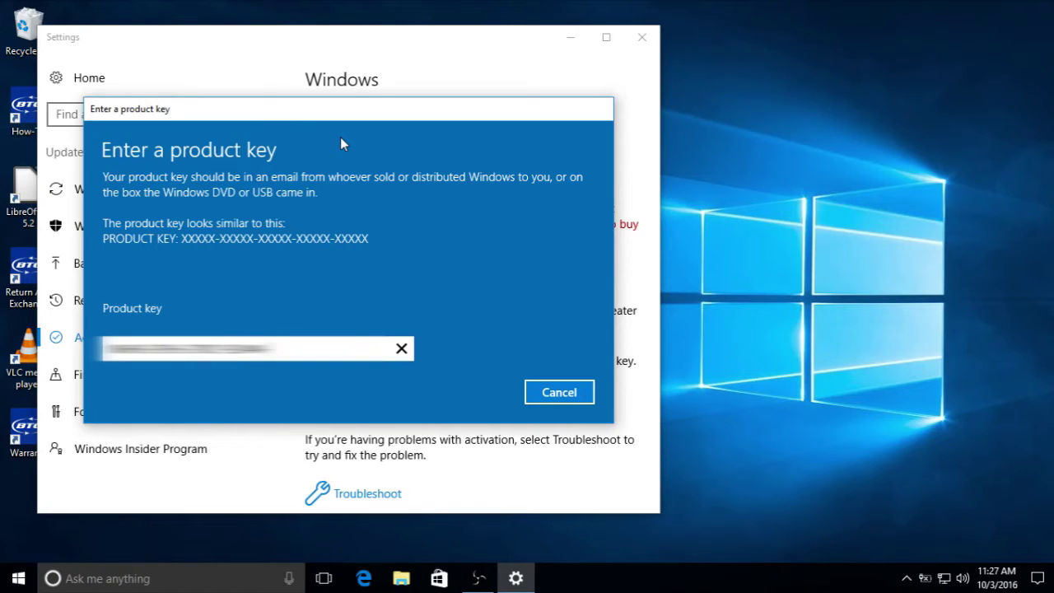
type("XXXXXX")
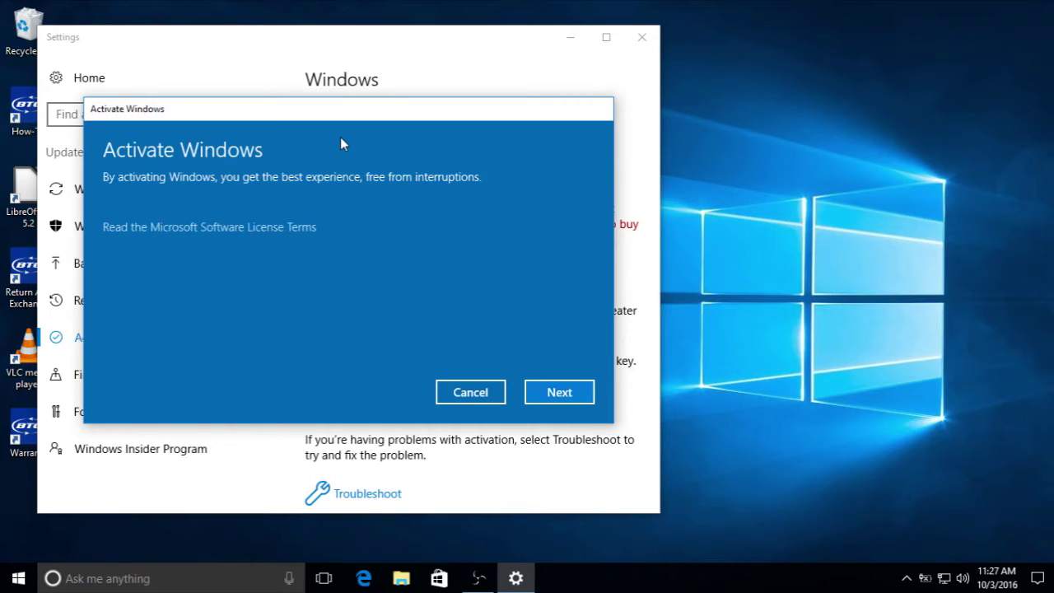
Confirm with Next on the Activate Windows page to activate with the entered key
left_click(579, 393)
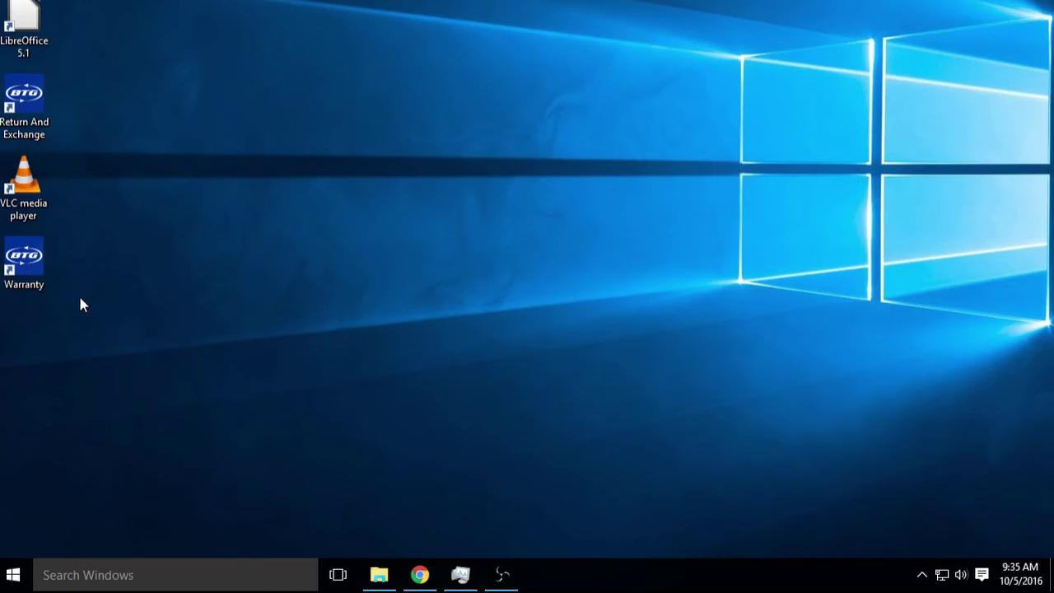
Launch the phone activation wizard with the slui 4 command from the Run box
key("super+r")
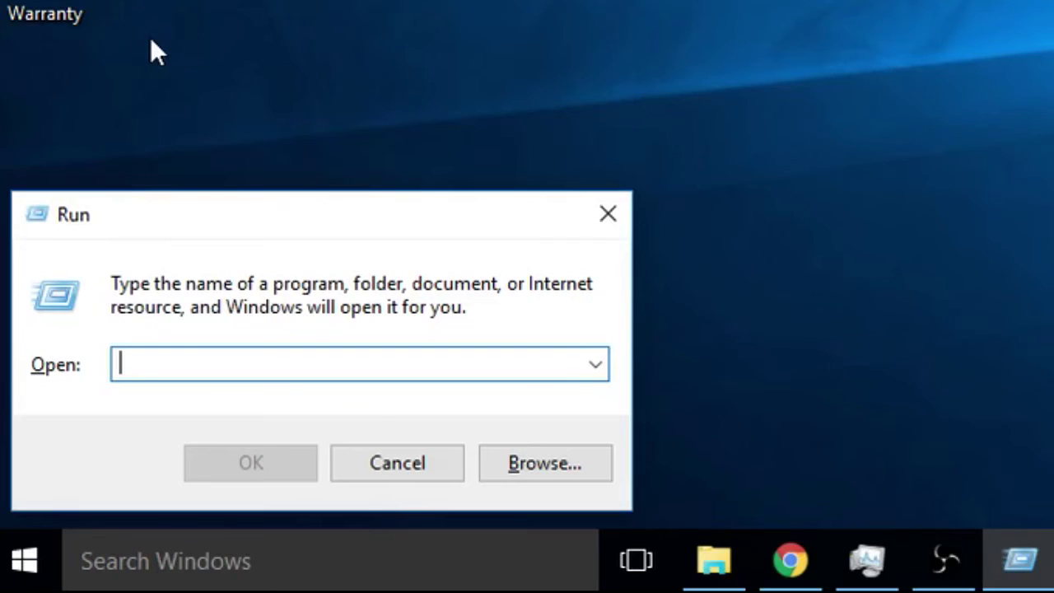
type("s")
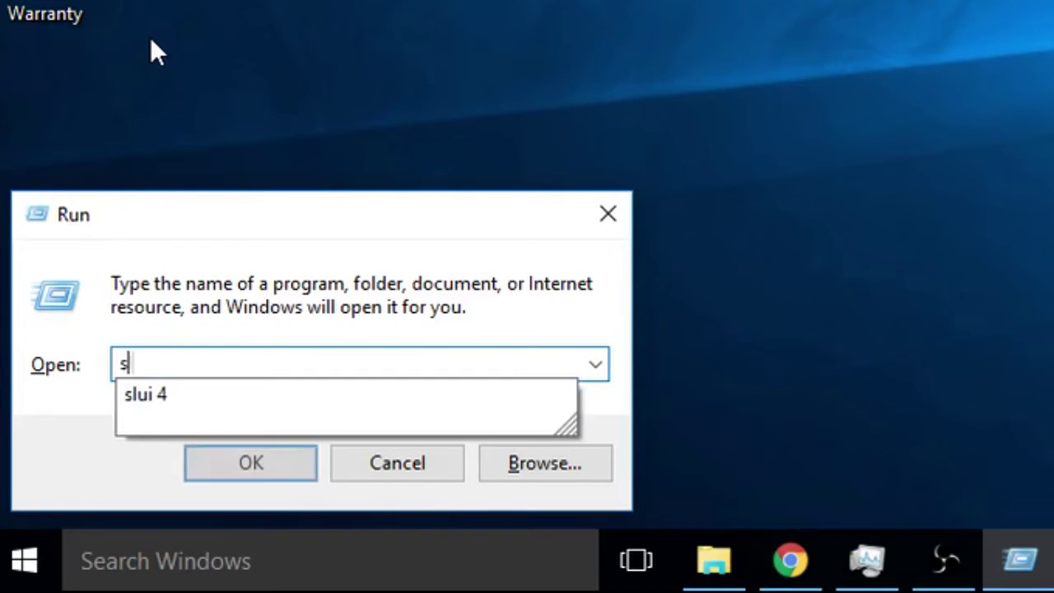
type("lui 4")
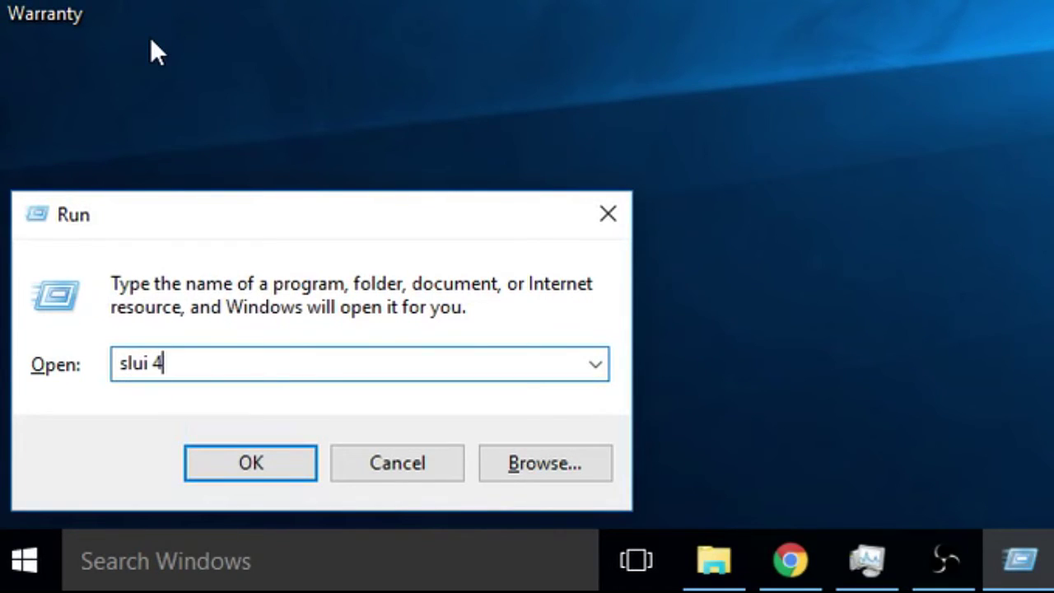
key("Return")
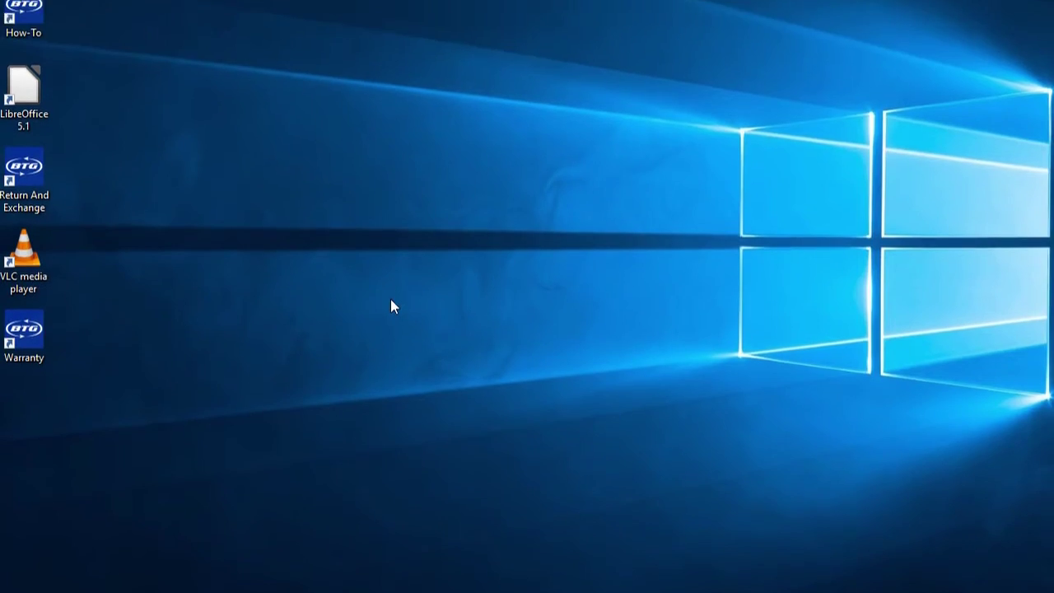
Choose United States as the country or region and advance to the installation ID page
left_click(429, 163)
left_click_drag(532, 169, 514, 400)
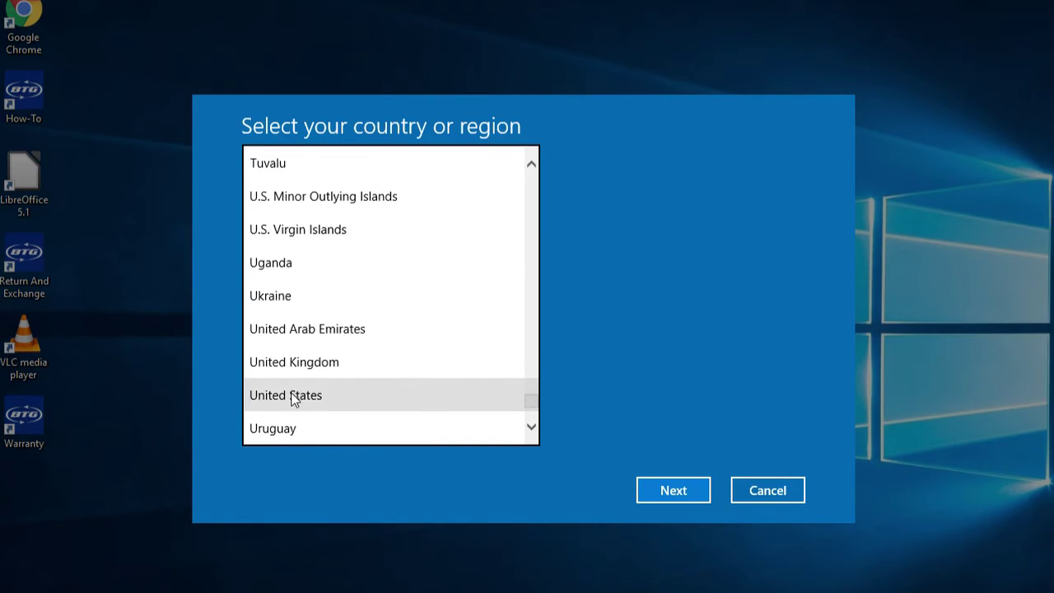
left_click(292, 397)
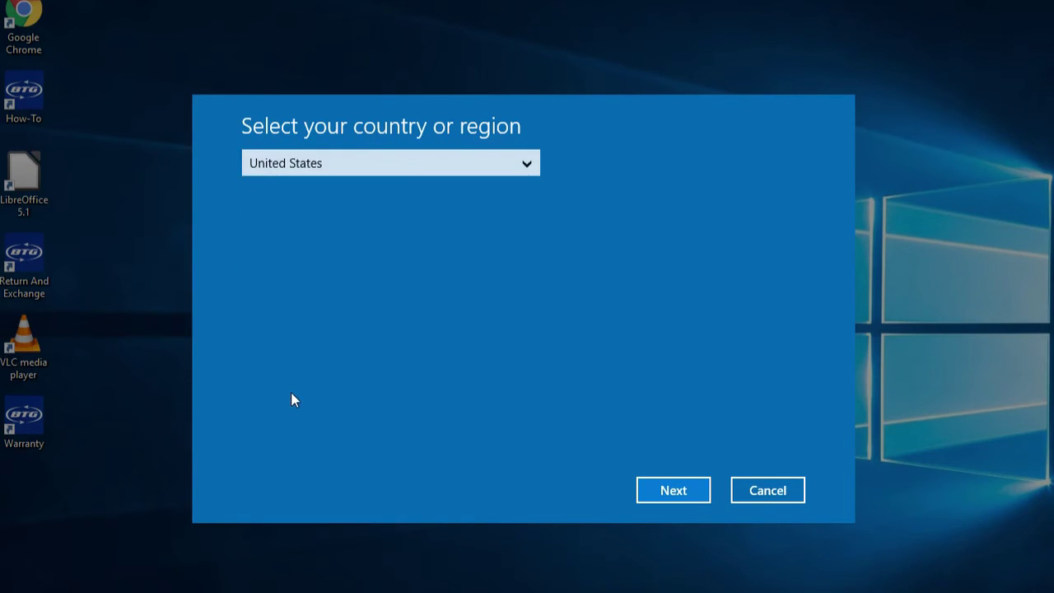
left_click(677, 492)
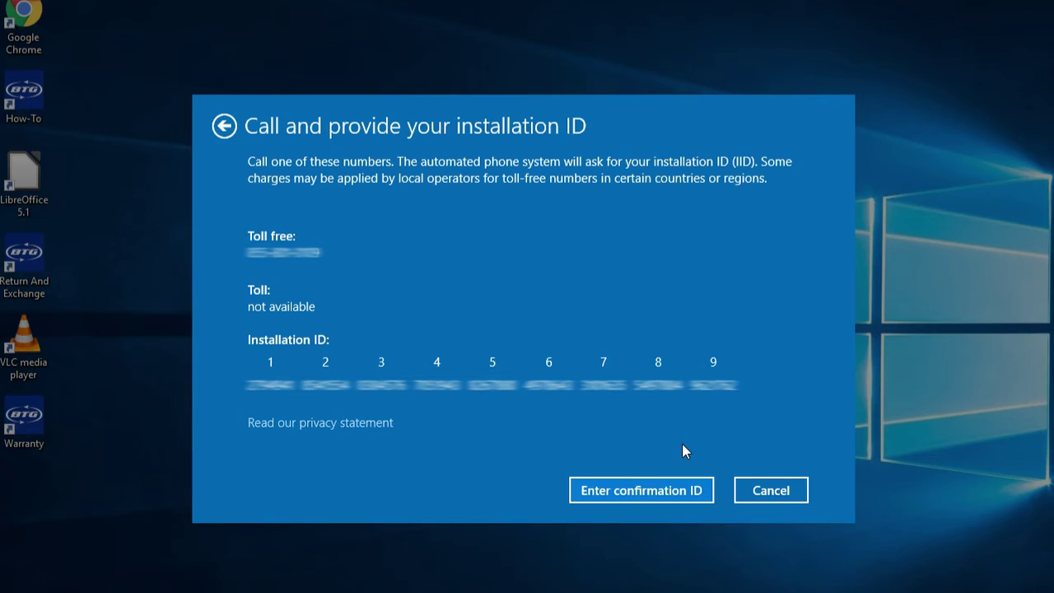
Enter the phone-provided confirmation ID into boxes A through H, correcting a mistaken first entry
left_click(637, 490)
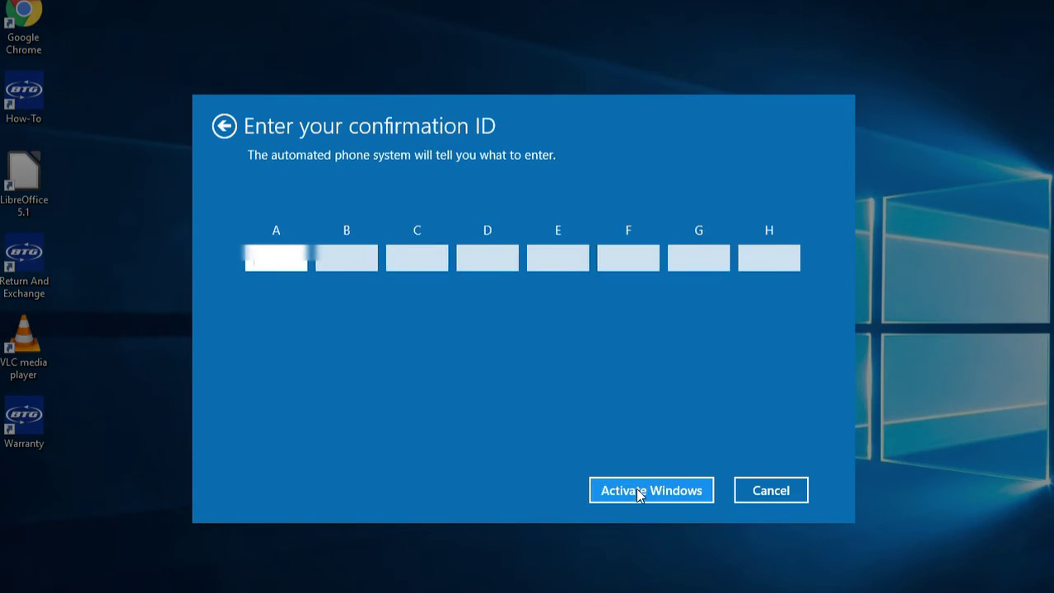
key("BackSpace")
key("BackSpace")
key("BackSpace")
key("BackSpace")
key("BackSpace")
key("BackSpace")
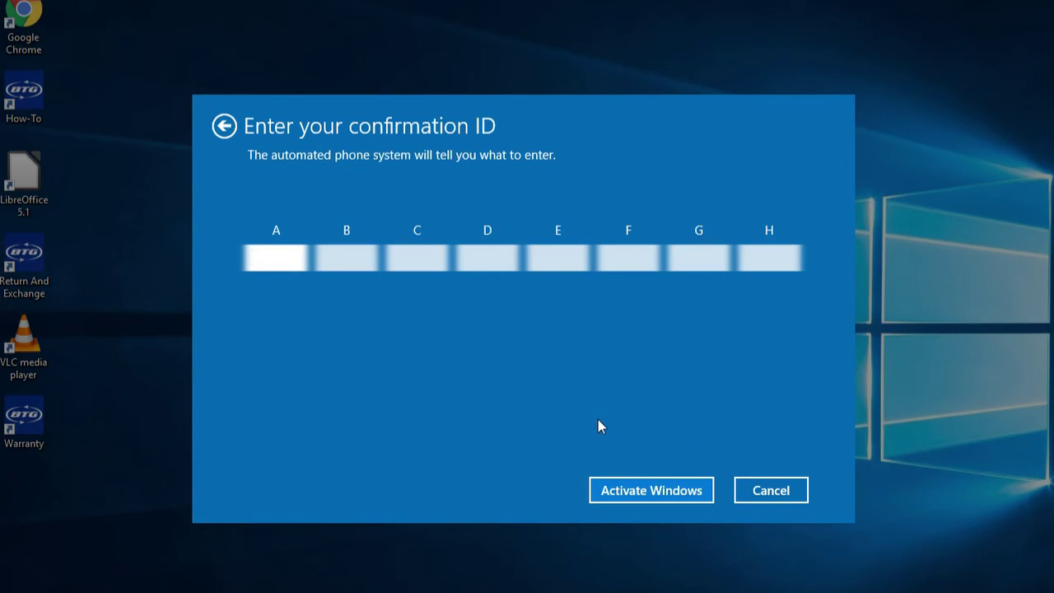
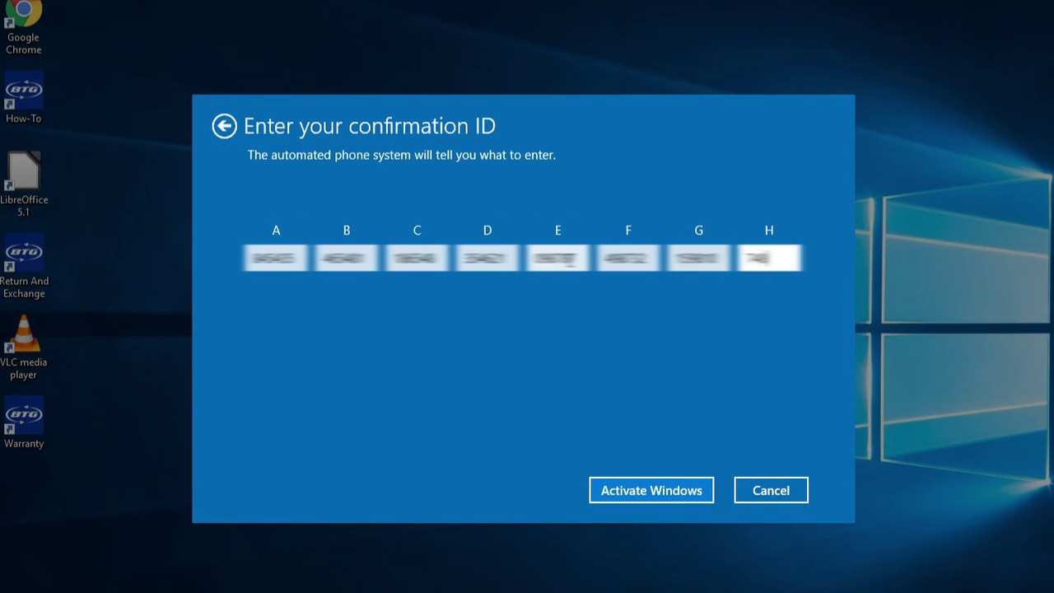